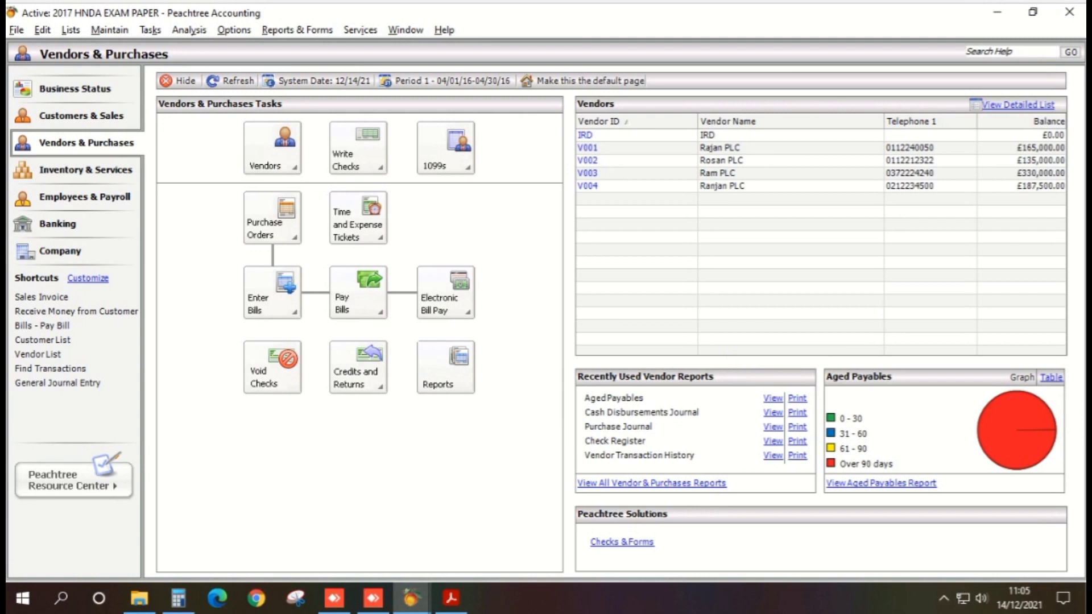
Bring the exam paper PDF to the front to view question 12's purchase orders table.
left_click(455, 600)
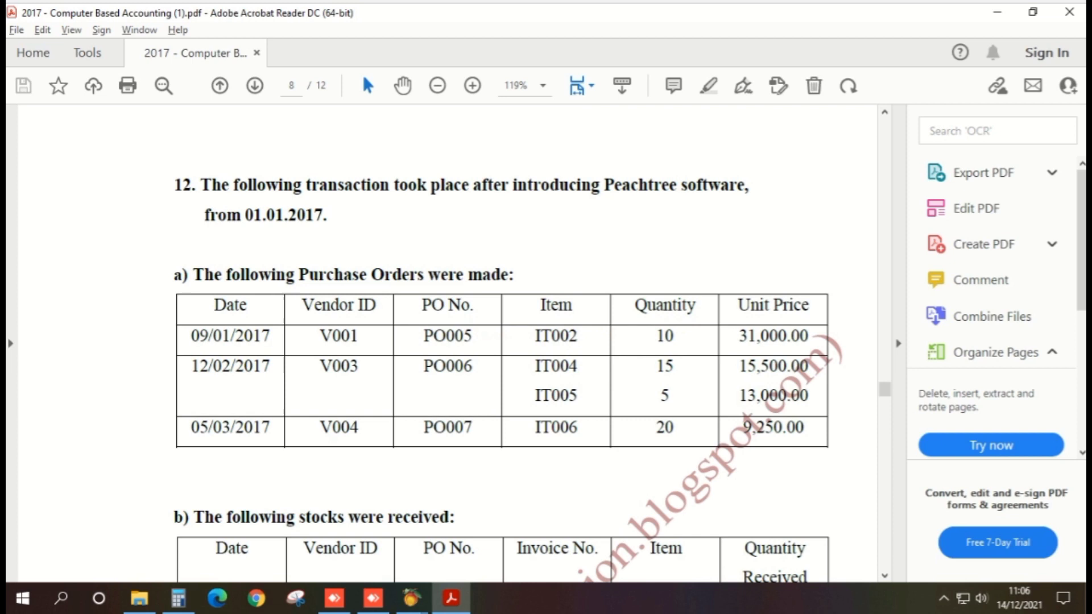
Switch to the 2017 HNDA EXAM PAPER company and open Purchase Orders under Inventory & Services.
left_click(411, 602)
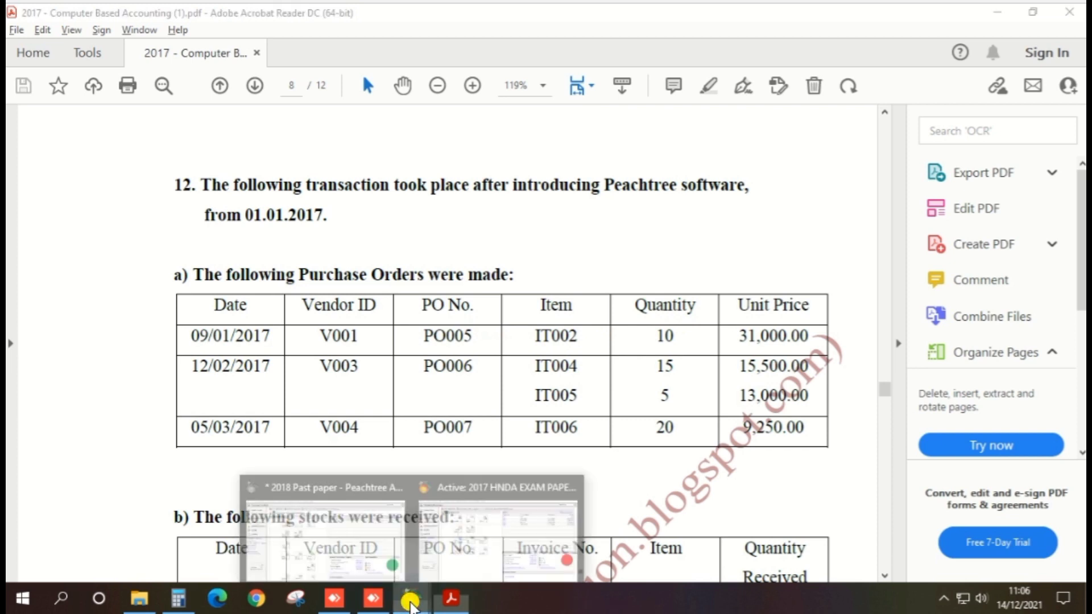
left_click(485, 535)
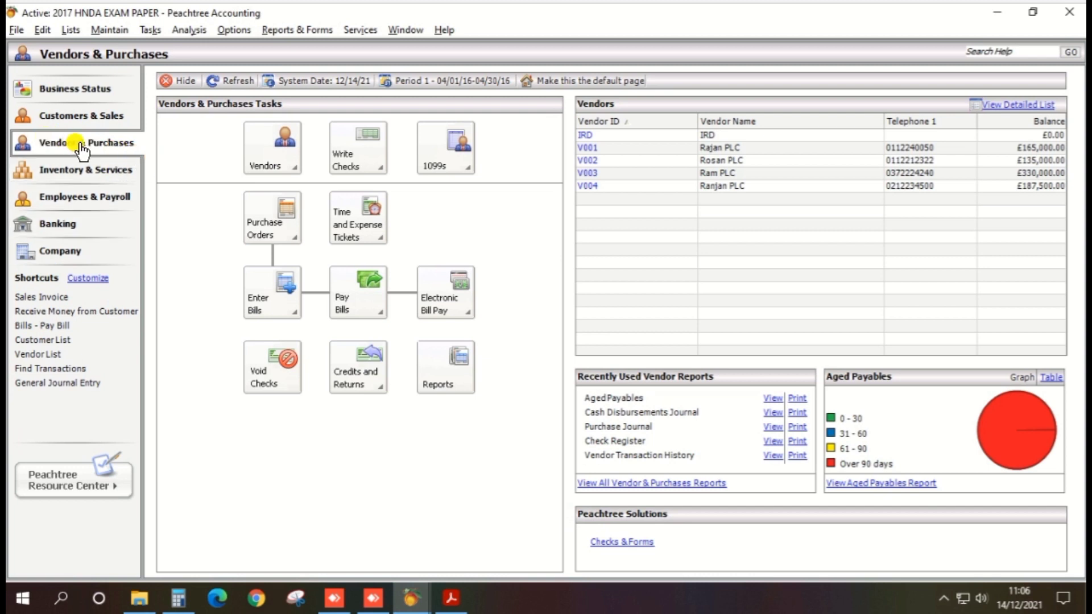
left_click(277, 222)
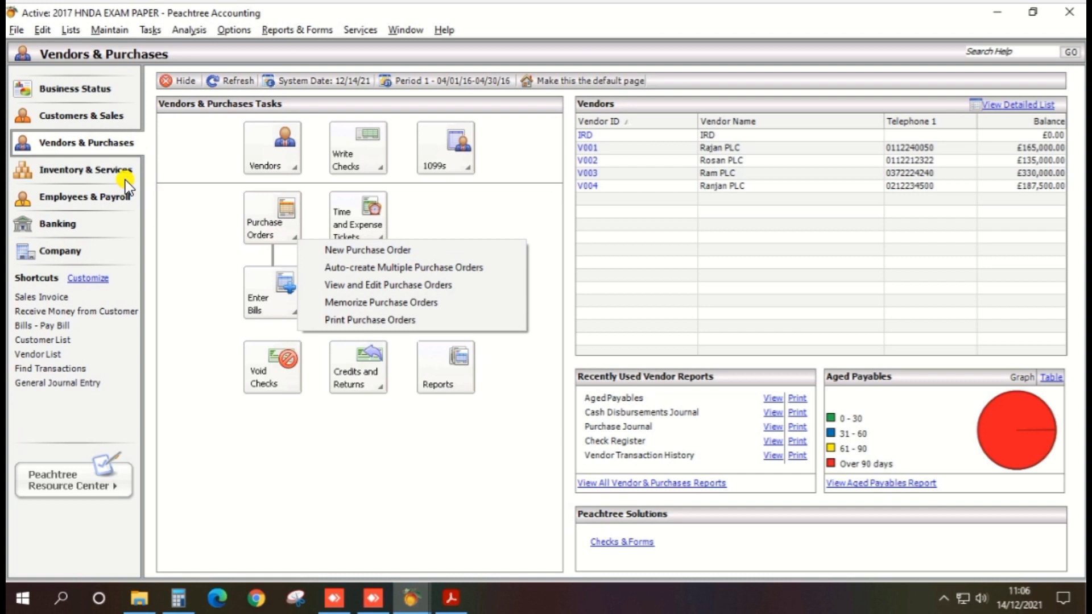
left_click(100, 168)
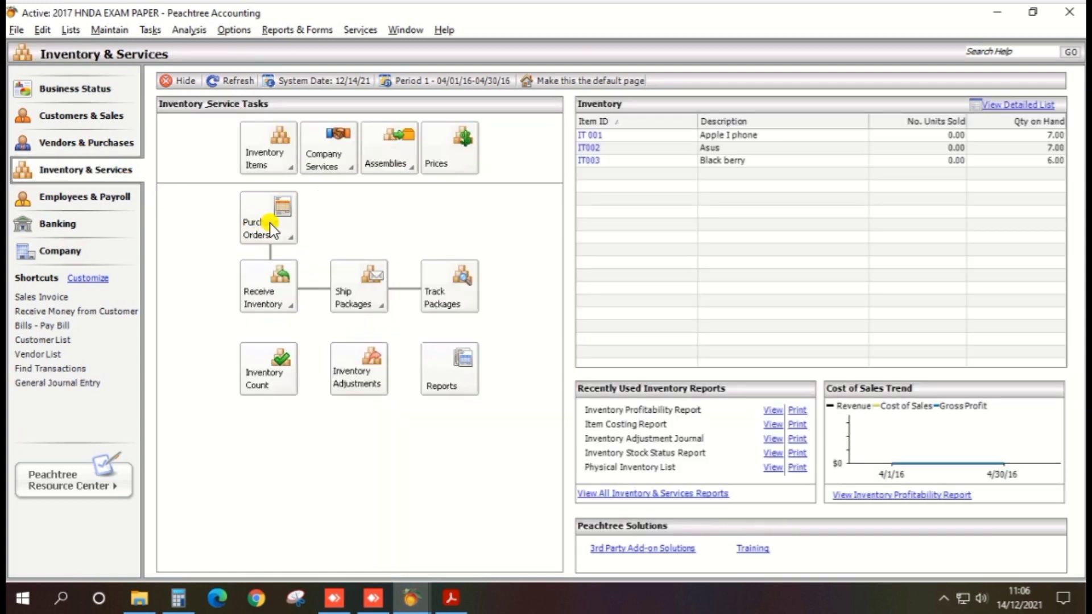
left_click(274, 220)
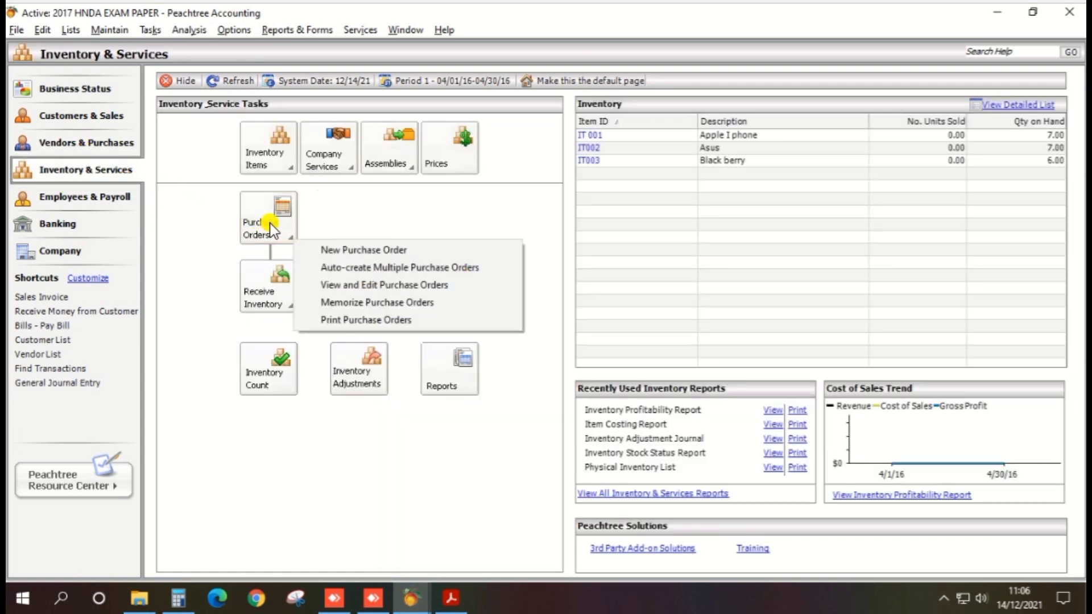
Start a new purchase order for vendor V001, checking the exam PDF.
left_click(381, 246)
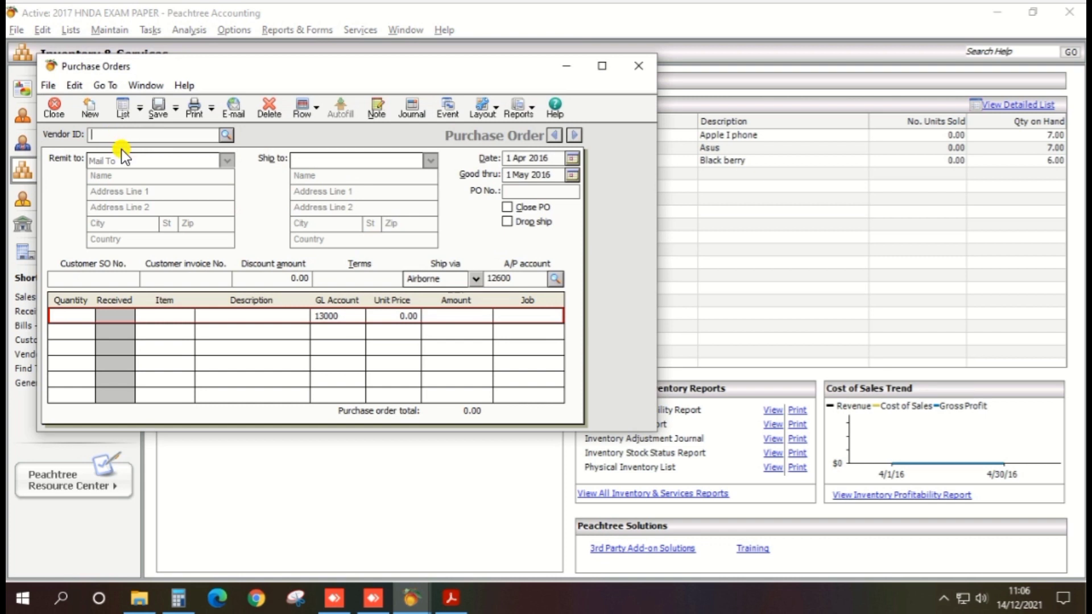
key("Escape")
key("alt+Tab")
key("Tab")
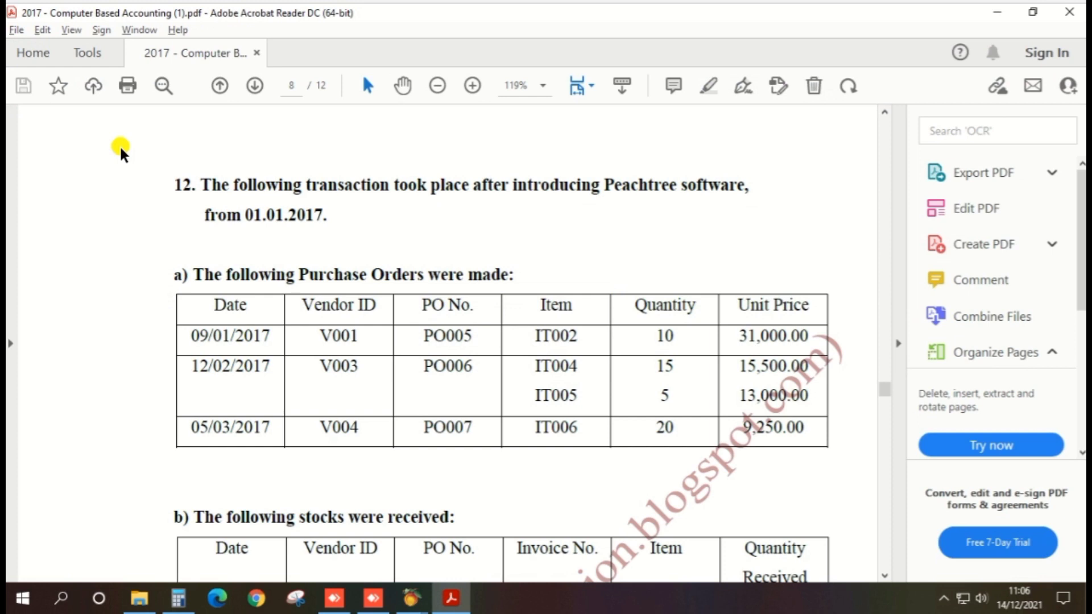
key("alt+Tab")
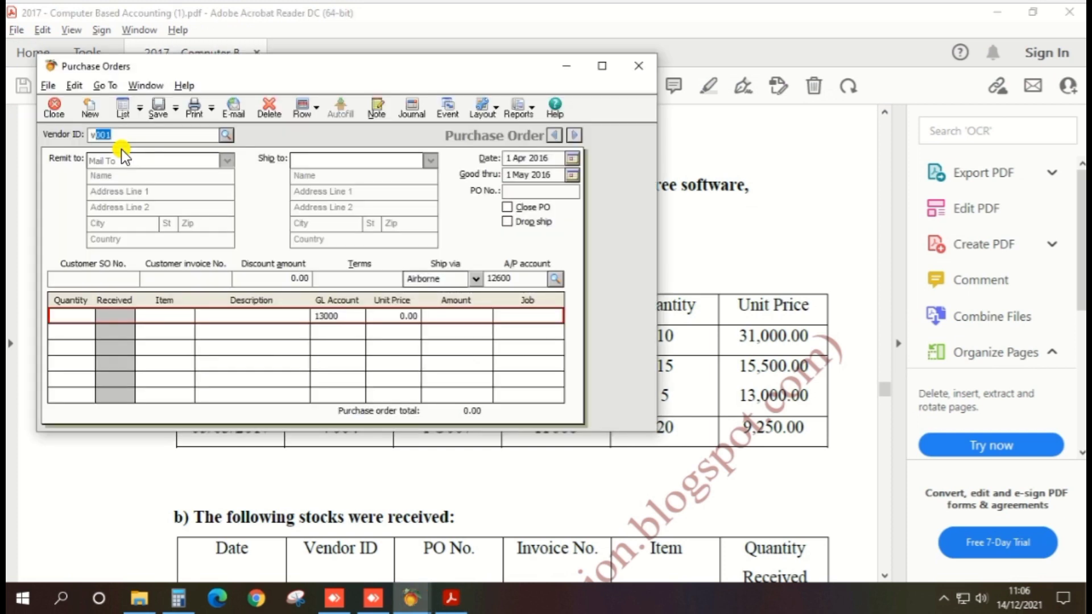
key("Tab")
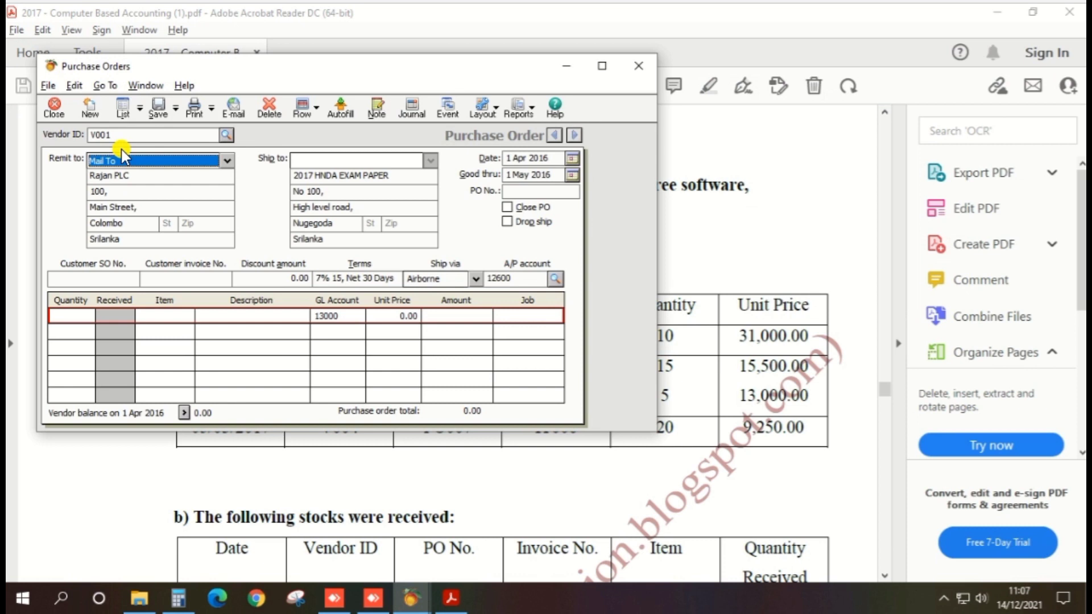
key("alt+Tab")
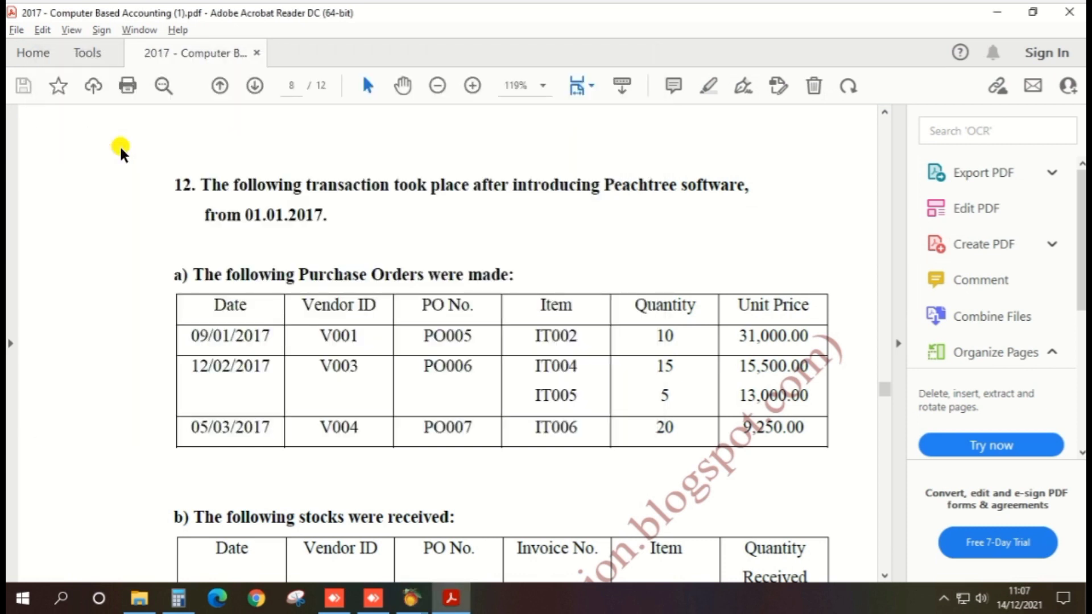
key("alt+Tab")
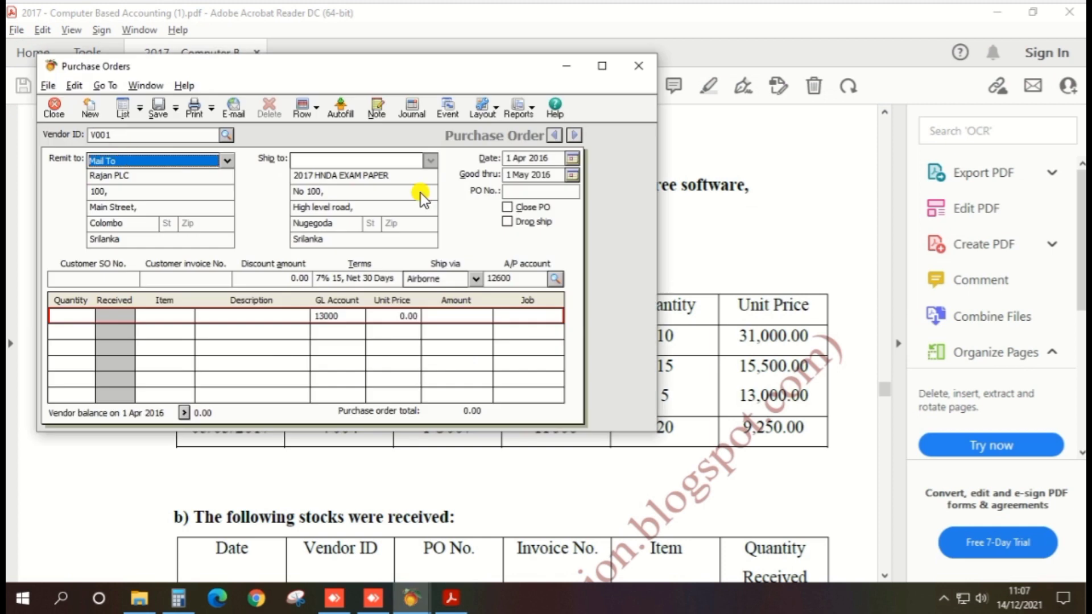
Date the purchase order 09/01/2017, with Good thru left at 8 Feb 2017.
left_click(551, 156)
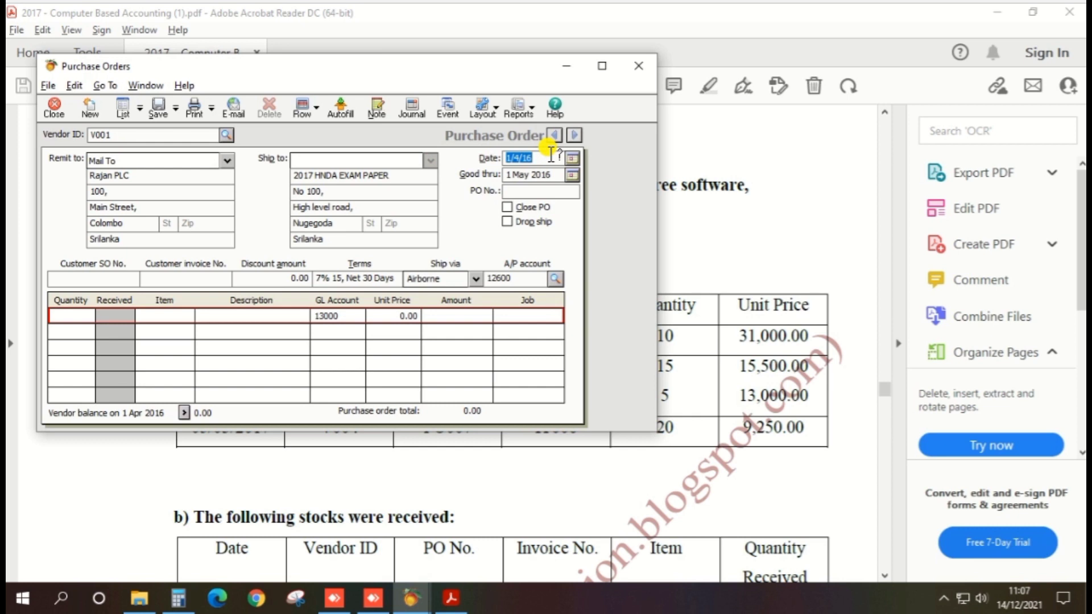
type("09012017")
key("Tab")
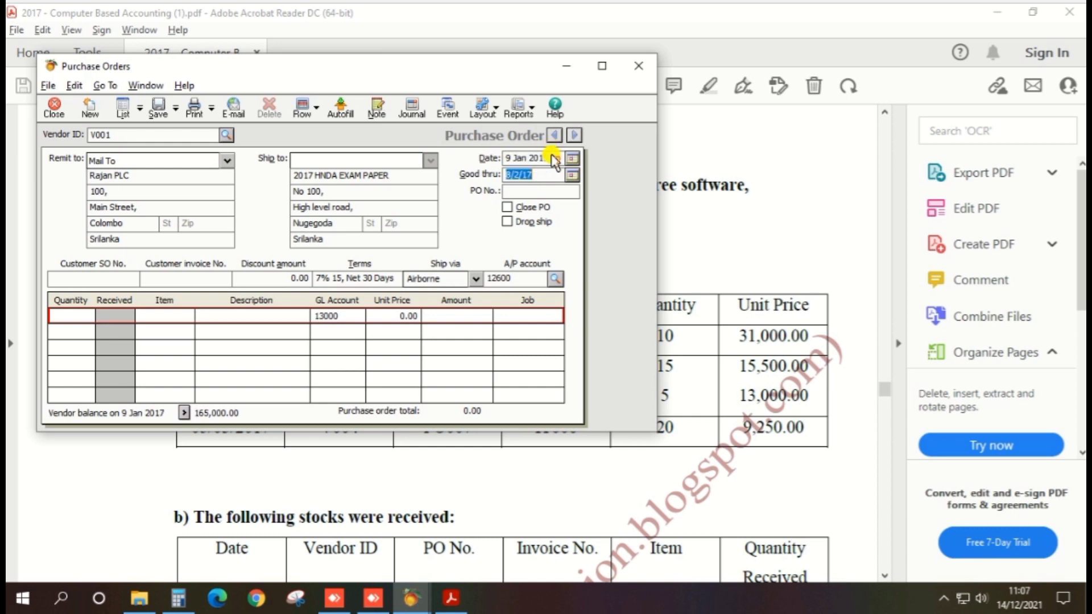
key("alt+Tab")
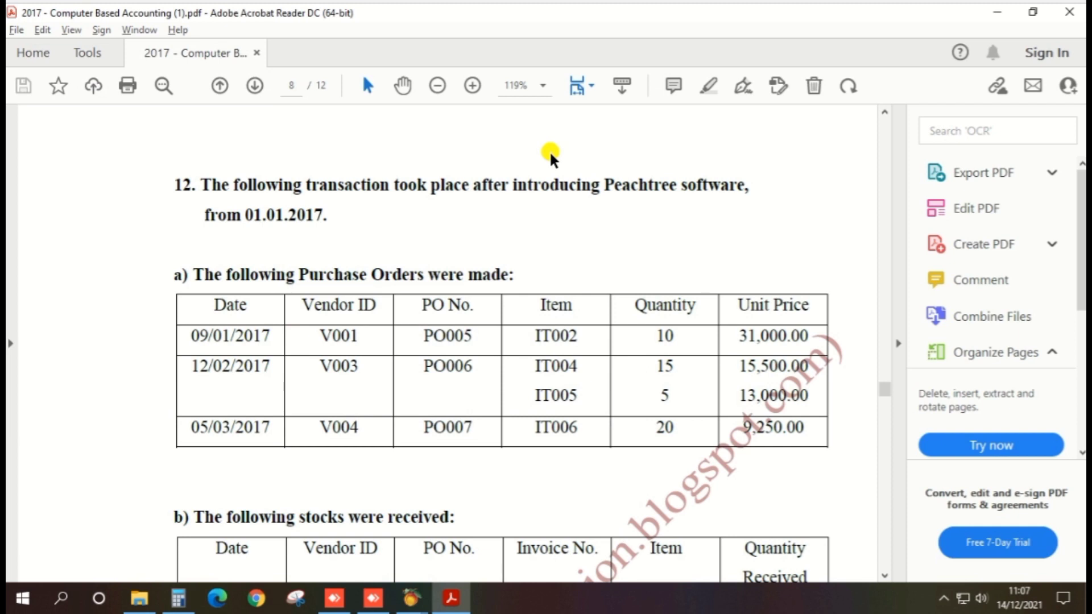
key("alt+Tab")
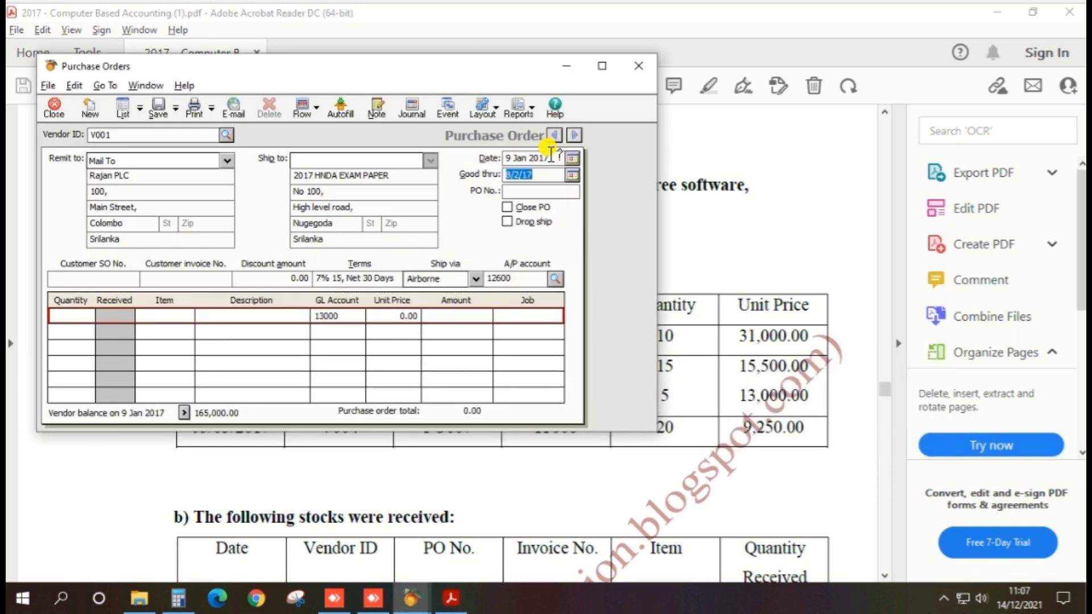
Enter P005 as the PO number, confirming it against the exam PDF.
left_click(528, 191)
type("P")
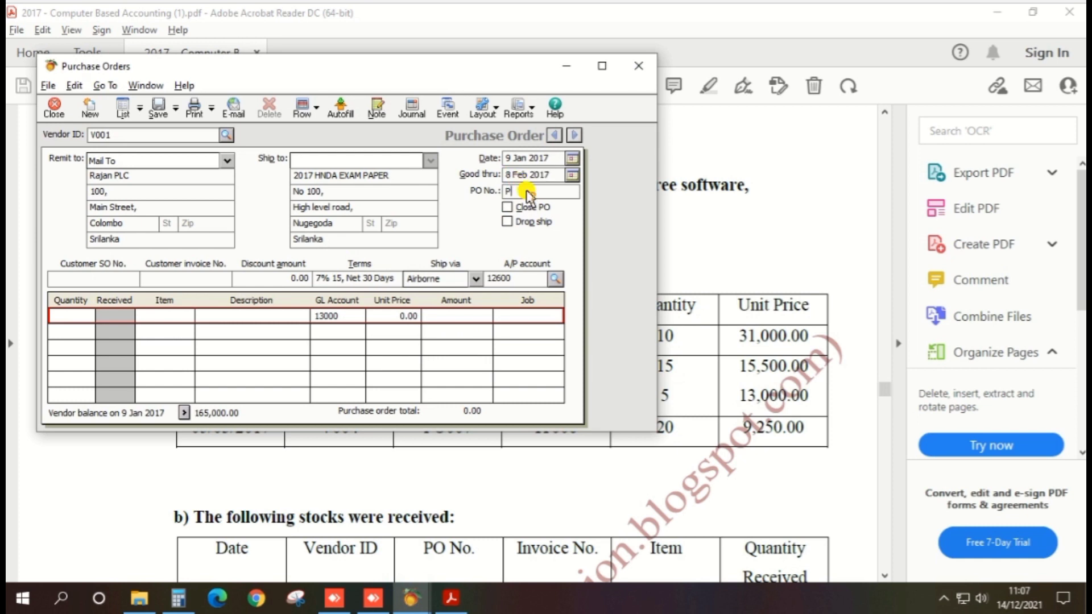
type("00")
key("alt+Tab")
key("alt+Tab")
key("Tab")
key("alt+Tab")
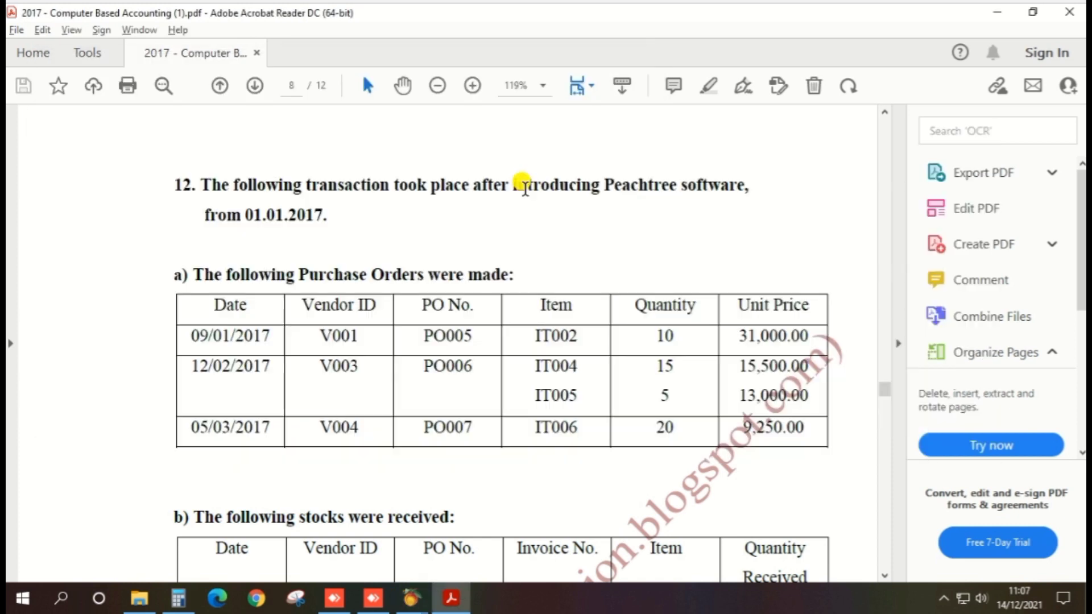
key("alt+Tab")
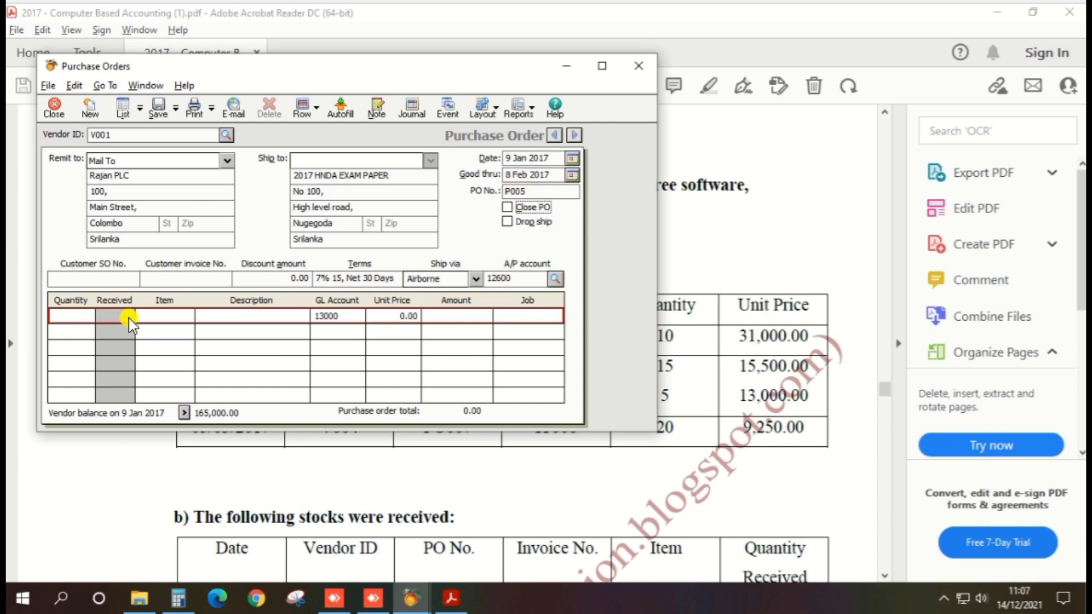
Add item IT002 to the first line of the purchase order.
left_click(156, 316)
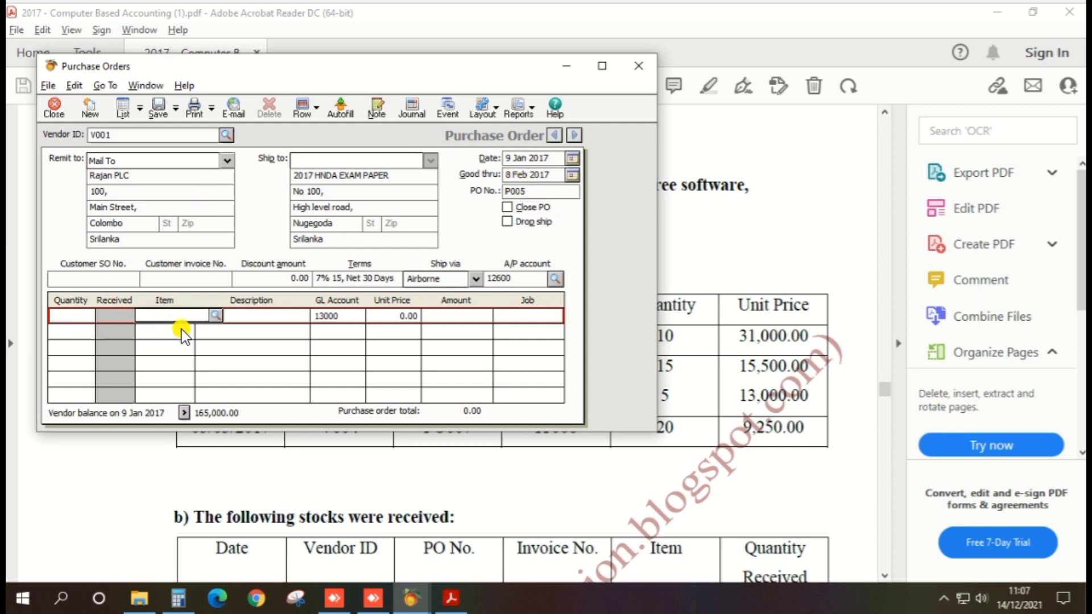
type("it002")
key("Tab")
key("alt+Tab")
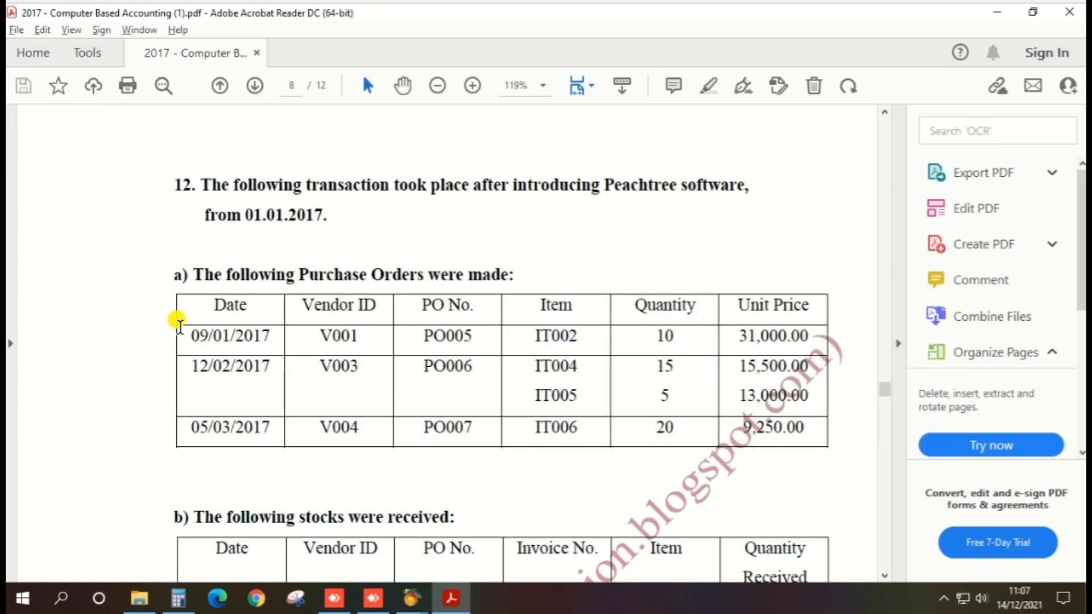
key("alt+Tab")
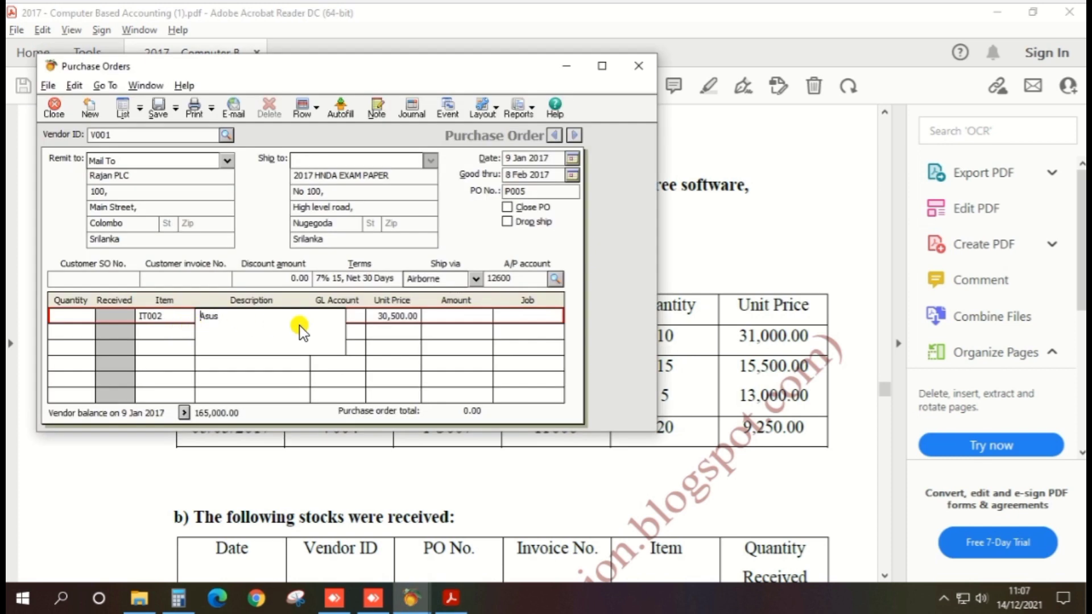
key("Tab")
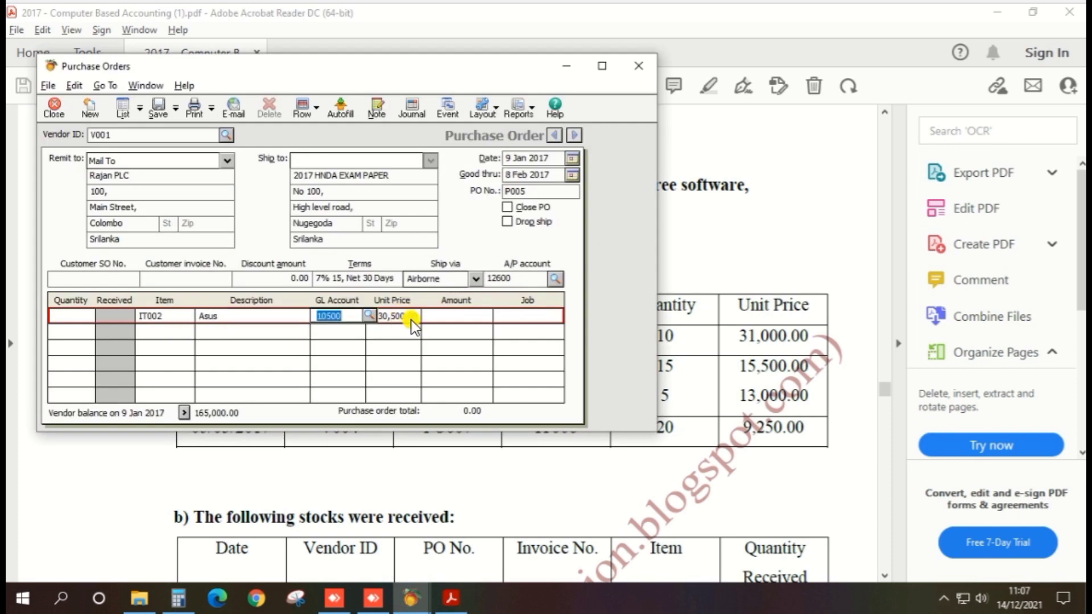
key("Tab")
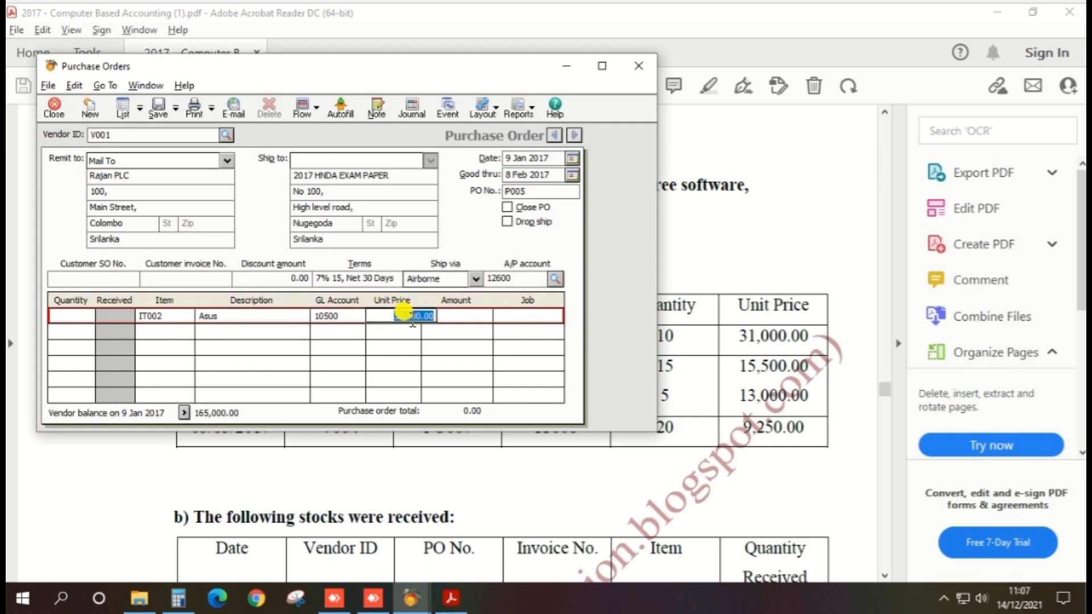
Set quantity 10 at unit price 31,000.00 and save purchase order P005.
left_click(77, 320)
type("10")
key("Tab")
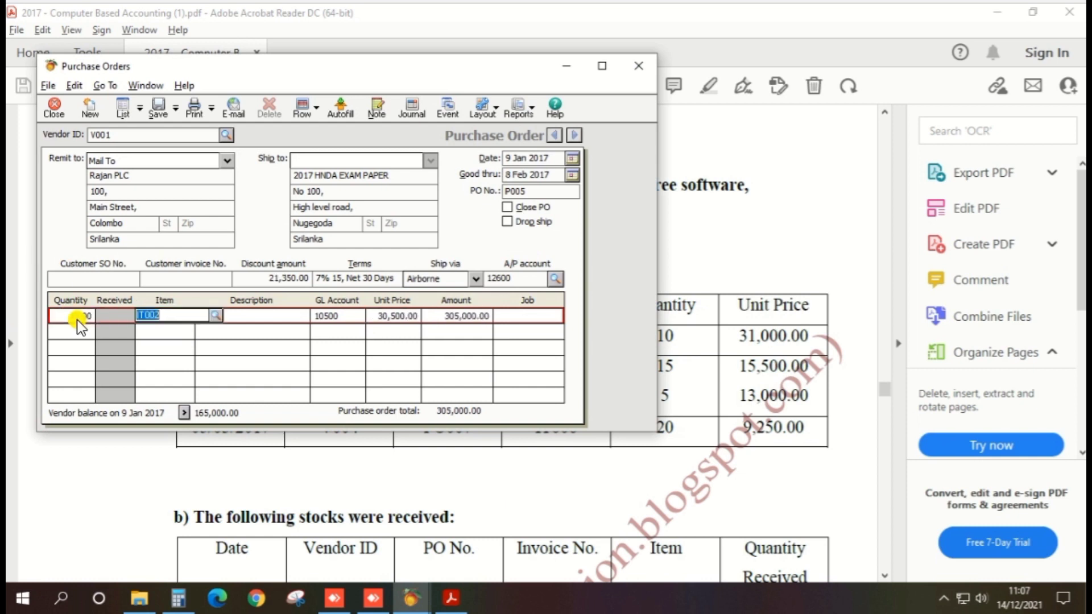
key("Tab")
key("Tab")
key("Tab")
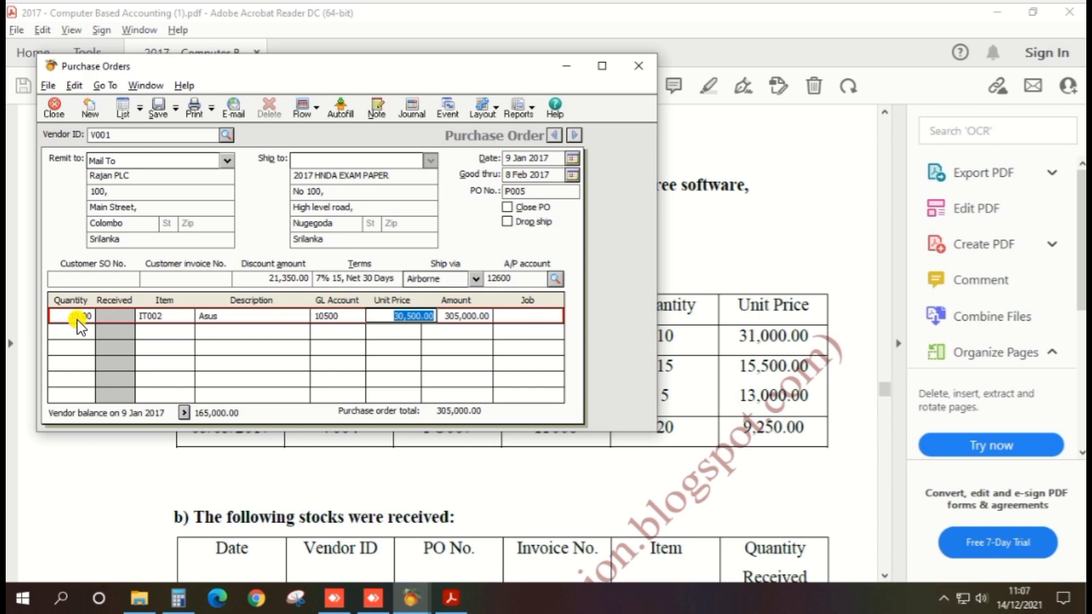
key("alt+Tab")
key("alt+Tab")
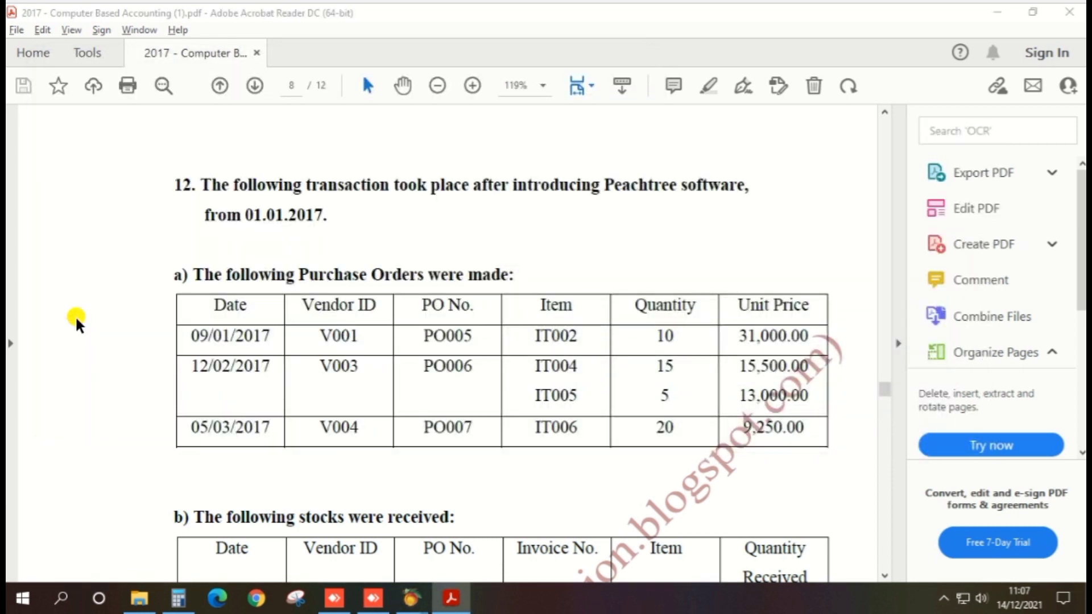
type("3100030,500.00")
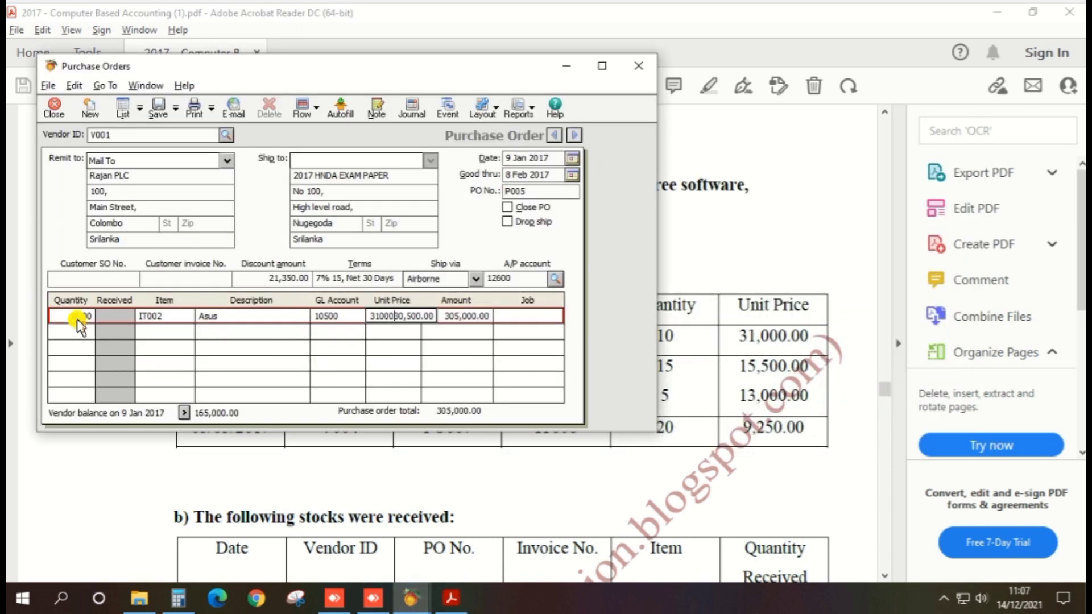
key("Delete")
key("Delete")
key("Delete")
key("Delete")
key("Delete")
key("Delete")
key("Delete")
key("Delete")
key("Delete")
key("Tab")
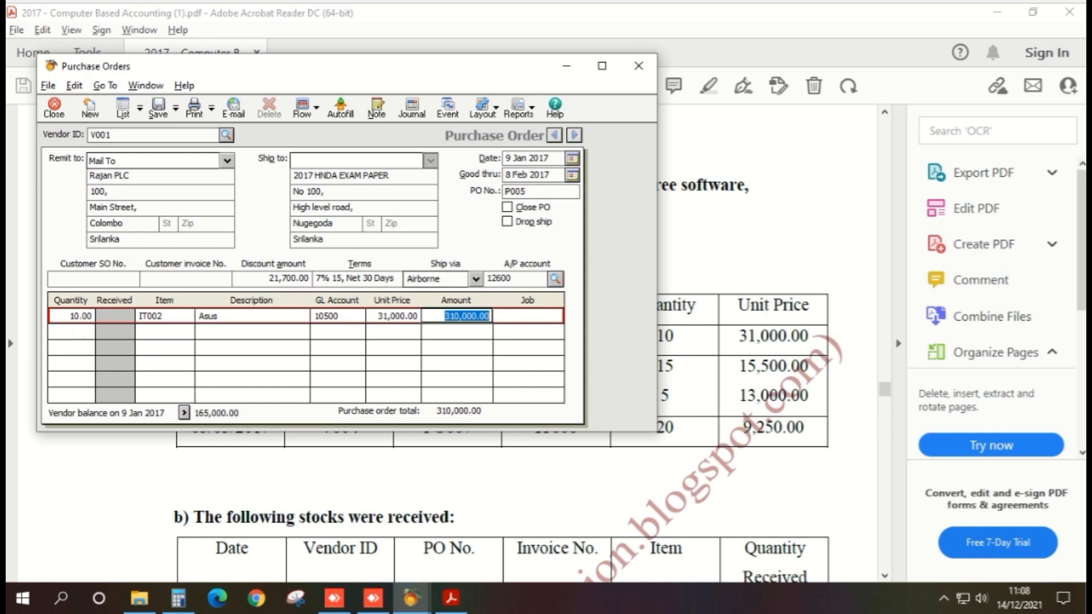
left_click(159, 110)
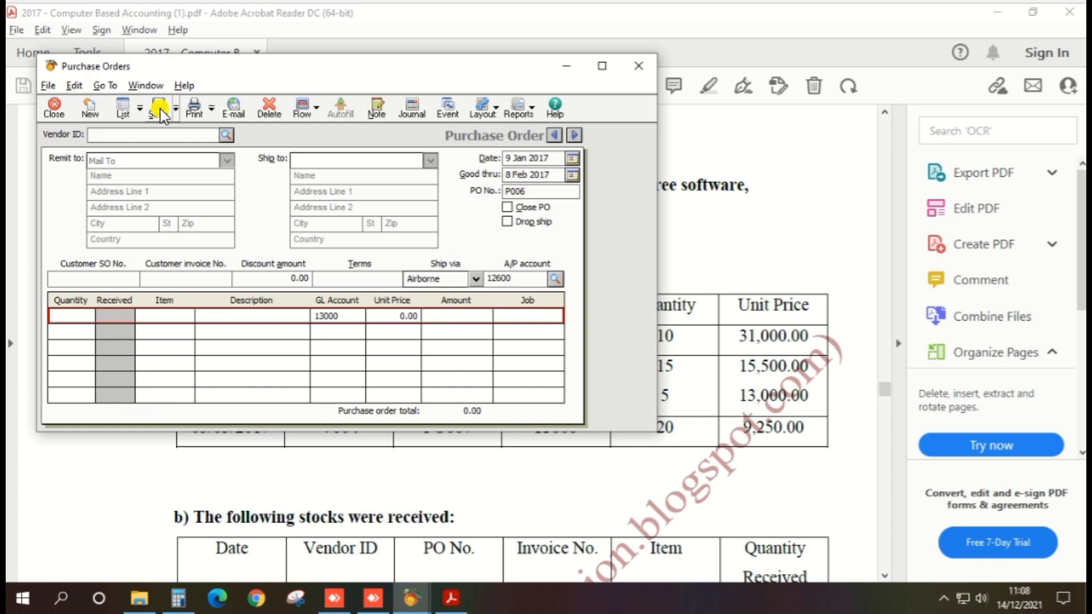
Open the Purchase Order List in the 2017 HNDA EXAM PAPER company.
left_click(732, 51)
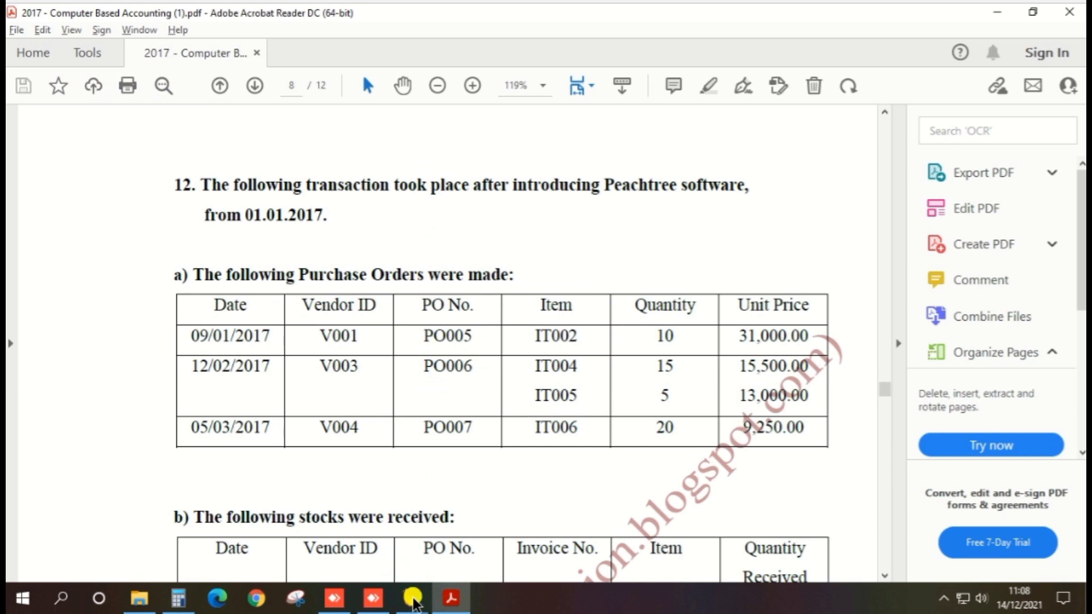
left_click(412, 598)
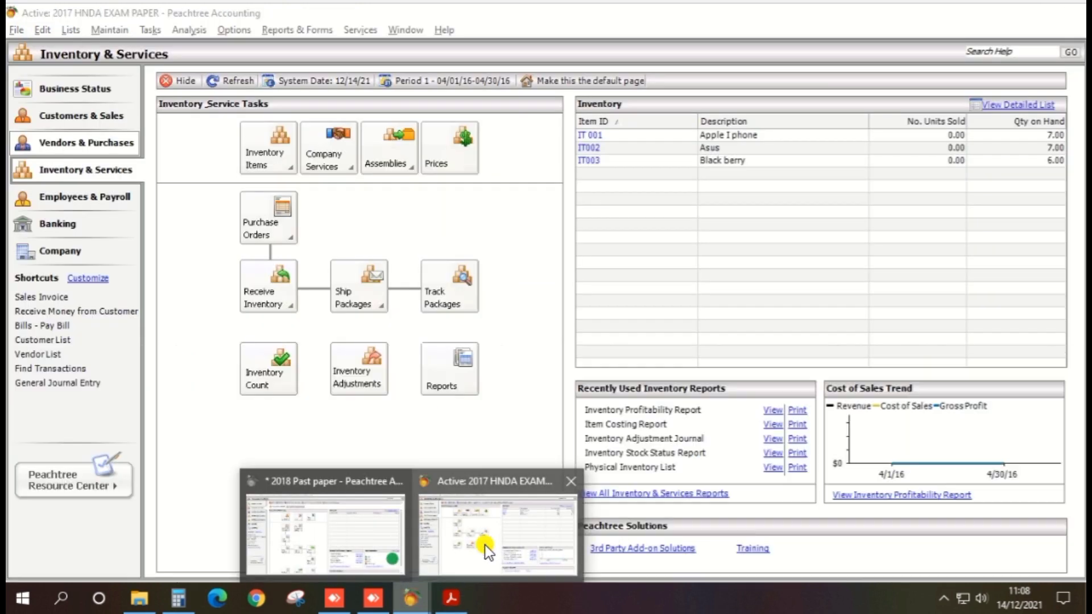
left_click(485, 545)
left_click(259, 208)
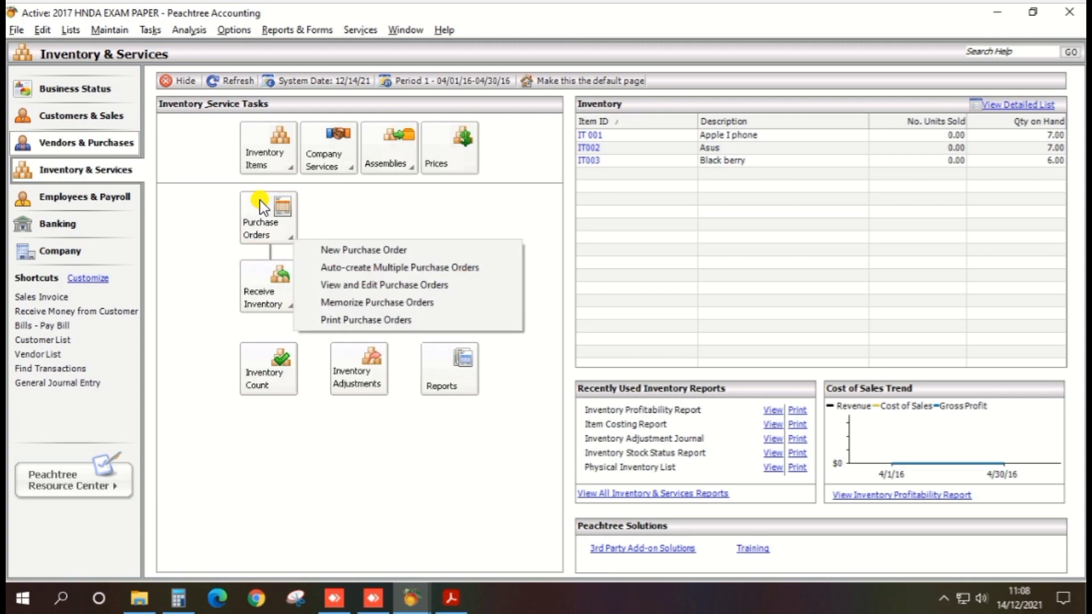
left_click(383, 289)
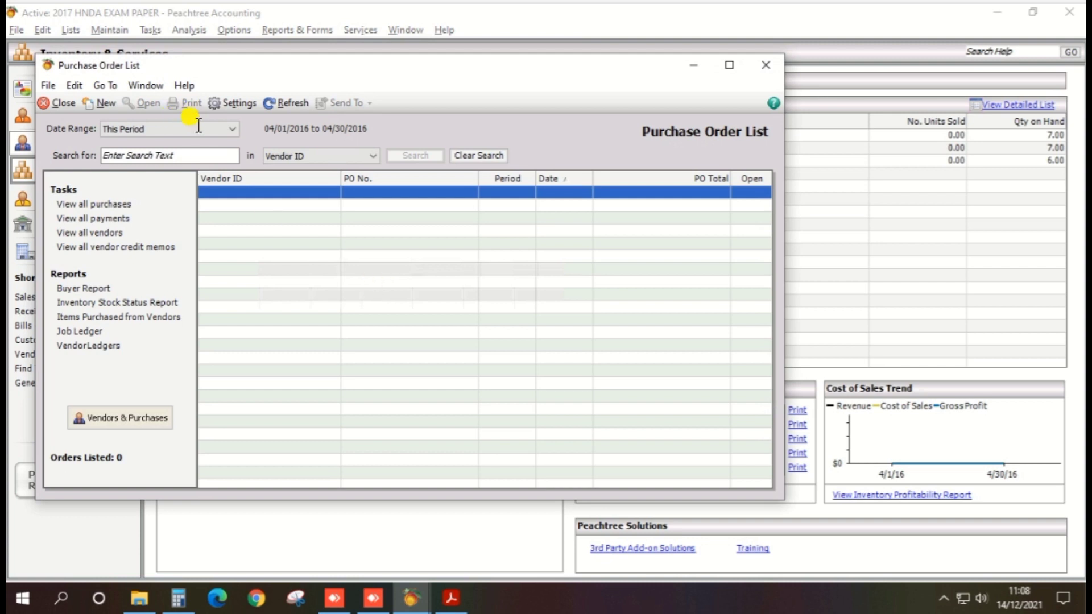
Set the list's date range to All Transactions, then return to the exam PDF.
left_click(197, 126)
left_click(198, 126)
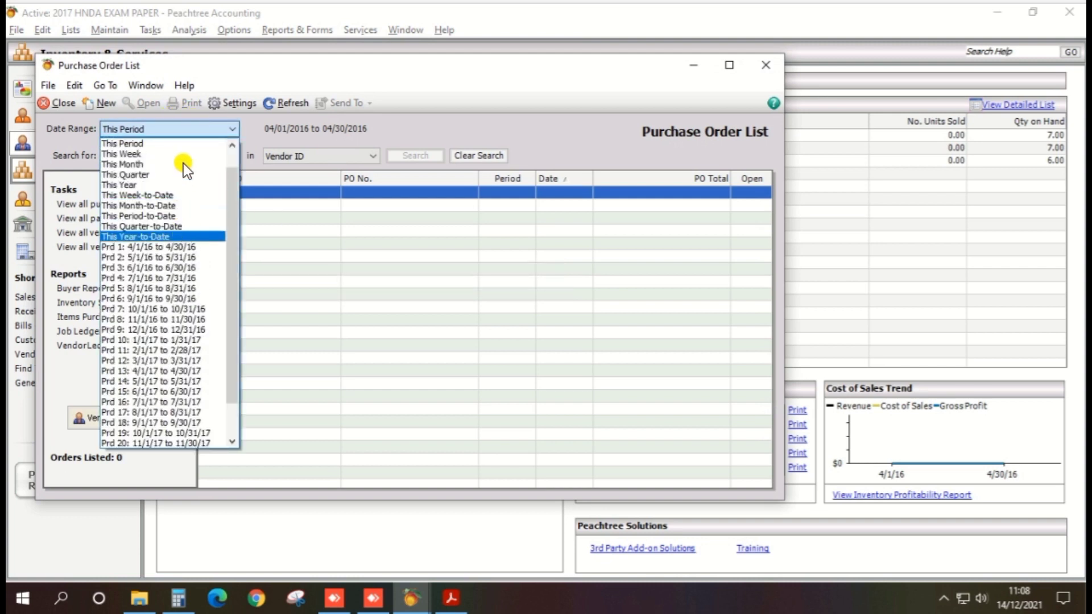
left_click_drag(233, 236, 223, 136)
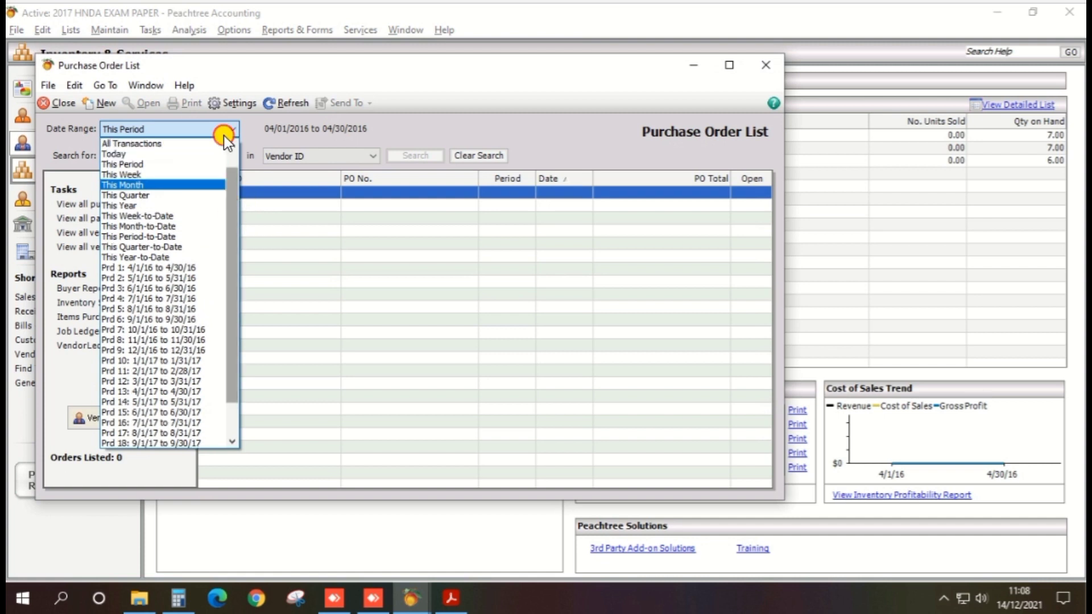
left_click(161, 144)
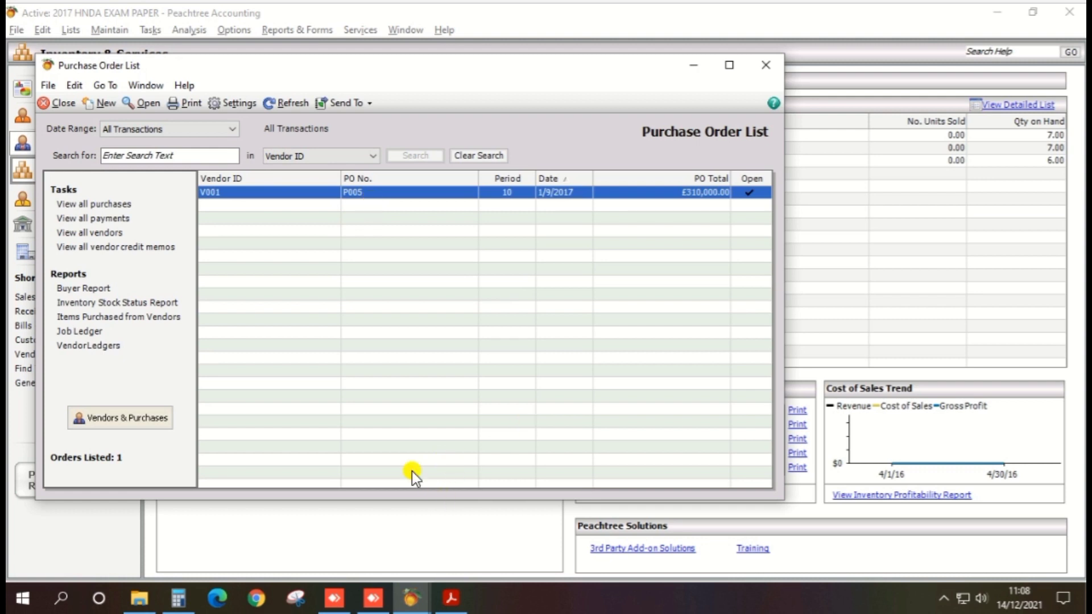
left_click(451, 596)
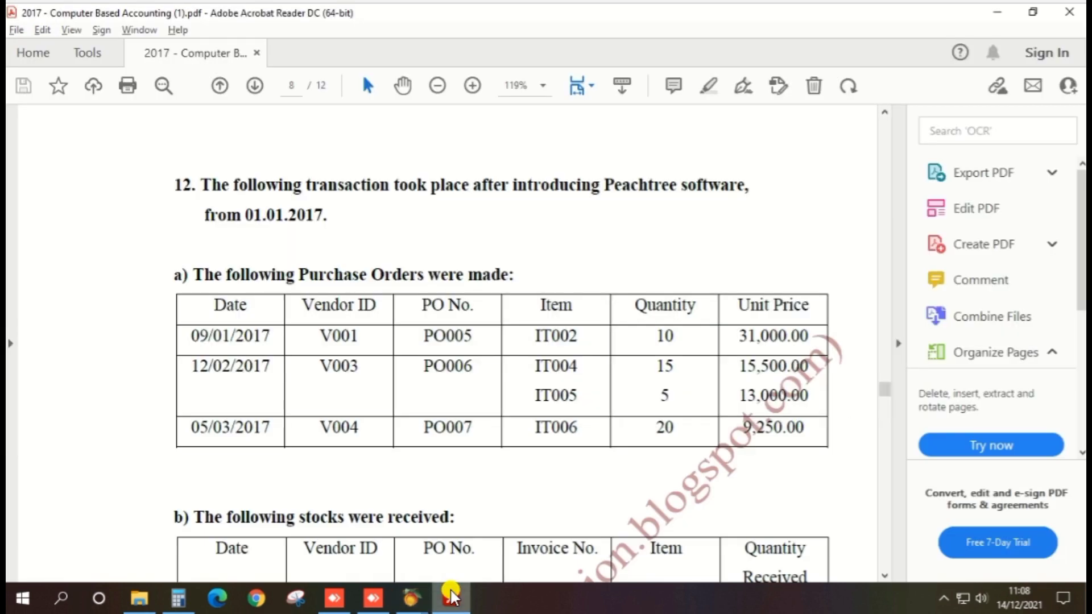